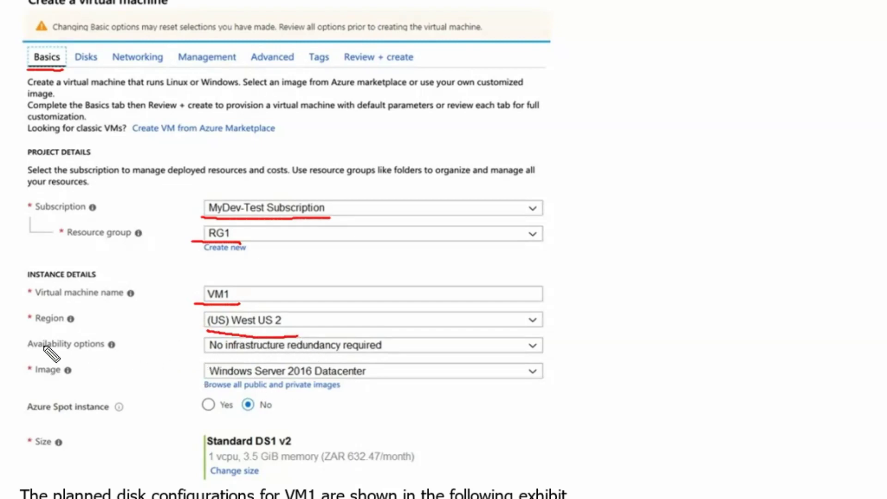
# Step: Box the Availability options label in the Basics exhibit and underline its No infrastructure redundancy required value and the end of the Windows Server 2016 Datacenter image
pyautogui.moveTo(13, 337)
pyautogui.mouseDown()
pyautogui.moveTo(127, 337)
pyautogui.moveTo(95, 356)
pyautogui.moveTo(26, 359)
pyautogui.moveTo(12, 336)
pyautogui.mouseUp()
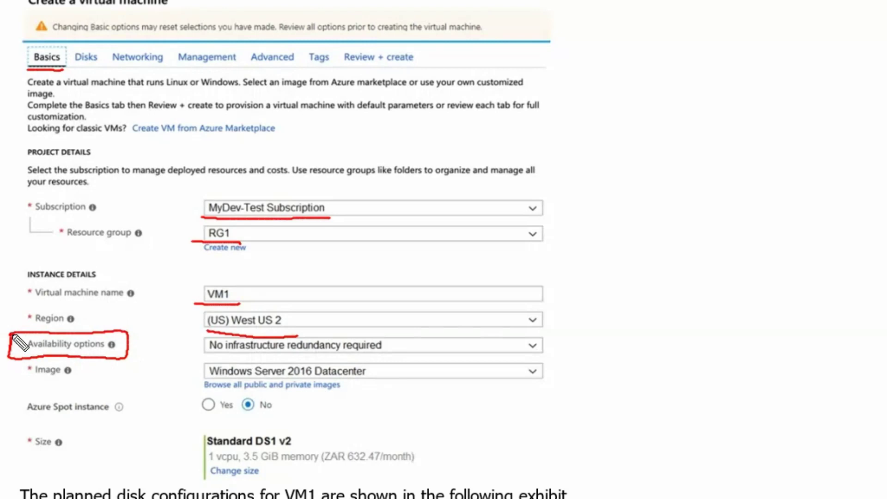
pyautogui.click(199, 353)
pyautogui.moveTo(213, 356); pyautogui.dragTo(396, 357)
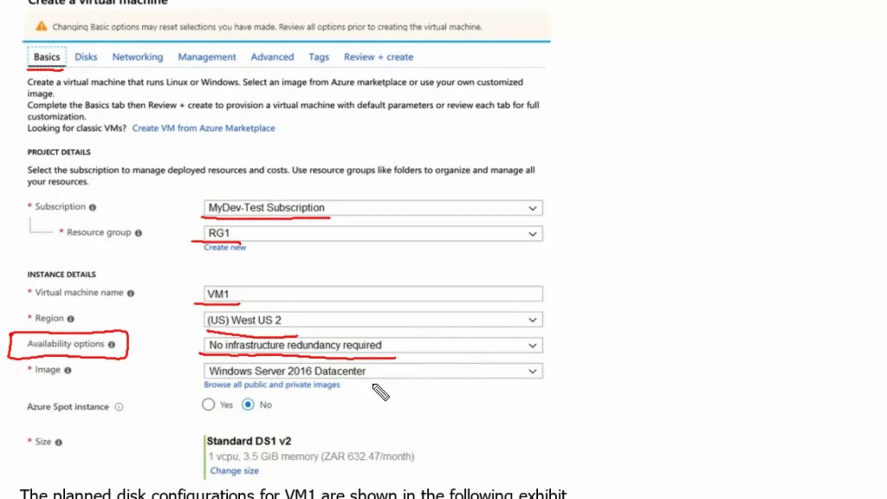
pyautogui.moveTo(356, 381); pyautogui.dragTo(378, 382)
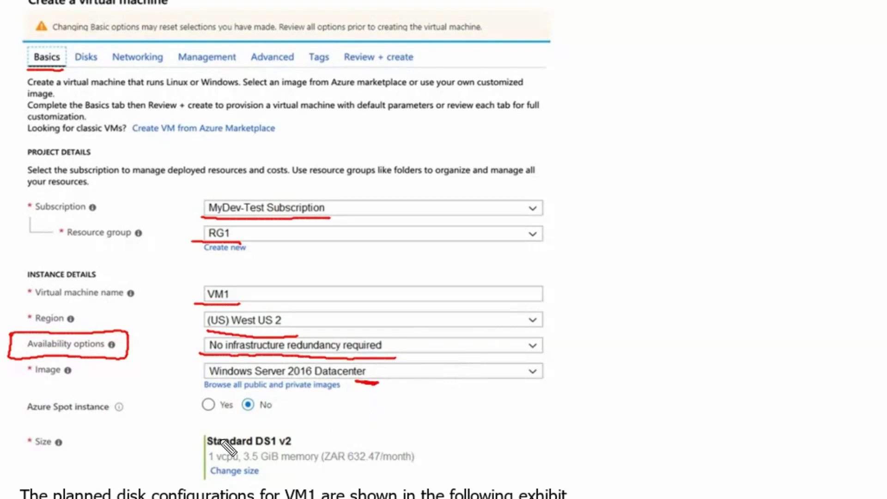
# Step: Mark up the disk configuration exhibit by underlining VM1, Disks and OS disk type and boxing the Standard HDD value
pyautogui.scroll(-10, 426, 463)
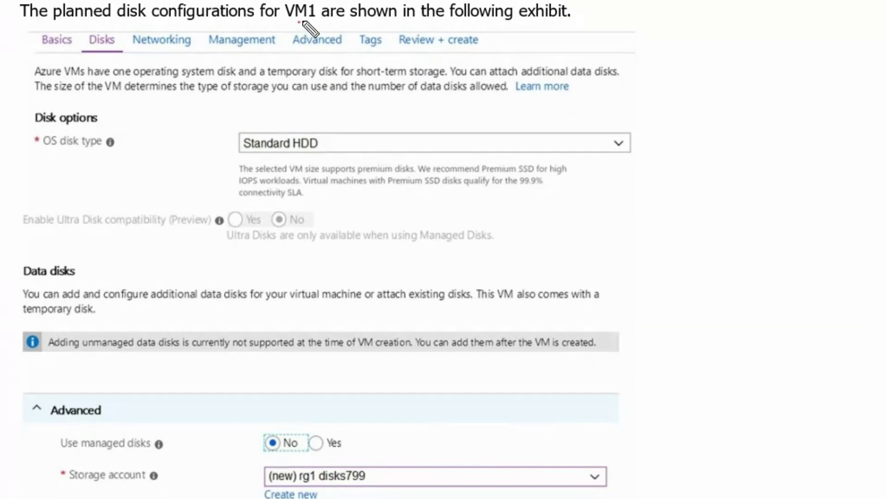
pyautogui.moveTo(287, 21); pyautogui.dragTo(303, 21)
pyautogui.moveTo(104, 52); pyautogui.dragTo(121, 51)
pyautogui.moveTo(109, 152); pyautogui.dragTo(31, 148)
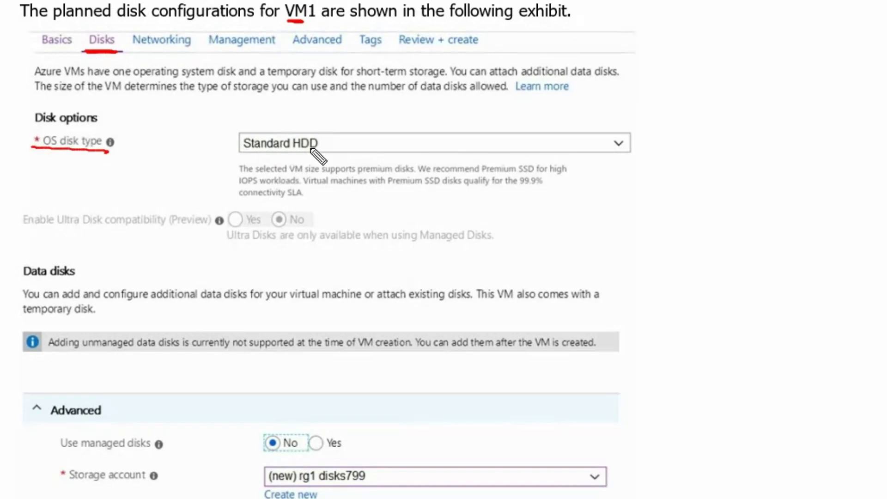
pyautogui.moveTo(325, 154)
pyautogui.mouseDown()
pyautogui.moveTo(241, 156)
pyautogui.moveTo(277, 129)
pyautogui.moveTo(344, 153)
pyautogui.moveTo(324, 156)
pyautogui.mouseUp()
# Step: Underline the Advanced heading, box Use managed disks and its No option, and draw an arrow from Storage account to its value
pyautogui.moveTo(107, 420); pyautogui.dragTo(47, 416)
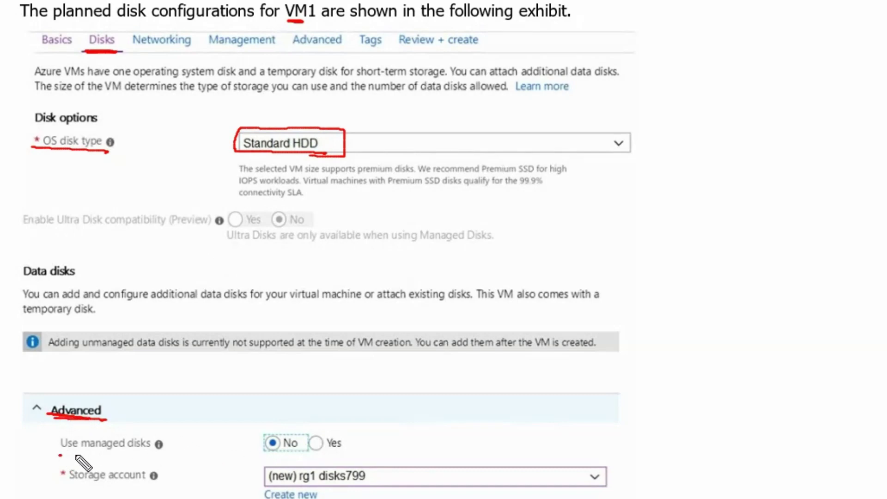
pyautogui.moveTo(60, 454)
pyautogui.mouseDown()
pyautogui.moveTo(164, 458)
pyautogui.moveTo(159, 432)
pyautogui.moveTo(55, 434)
pyautogui.moveTo(169, 459)
pyautogui.mouseUp()
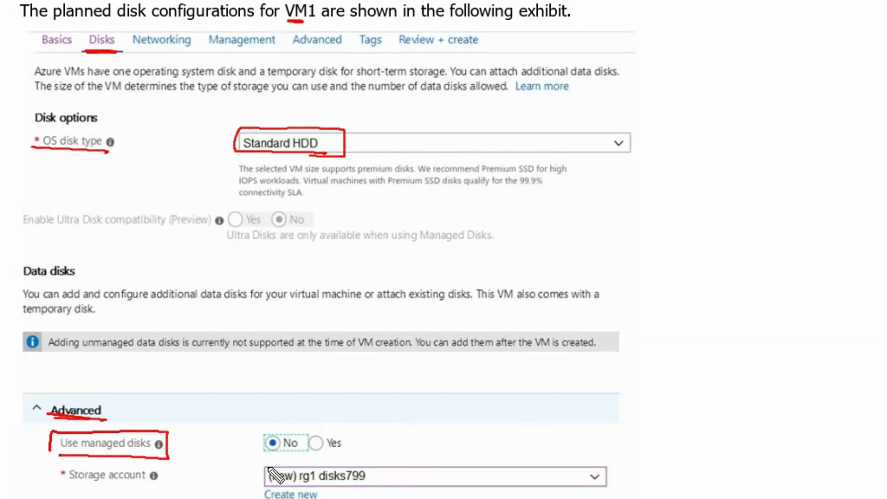
pyautogui.moveTo(301, 458)
pyautogui.mouseDown()
pyautogui.moveTo(259, 423)
pyautogui.moveTo(306, 459)
pyautogui.mouseUp()
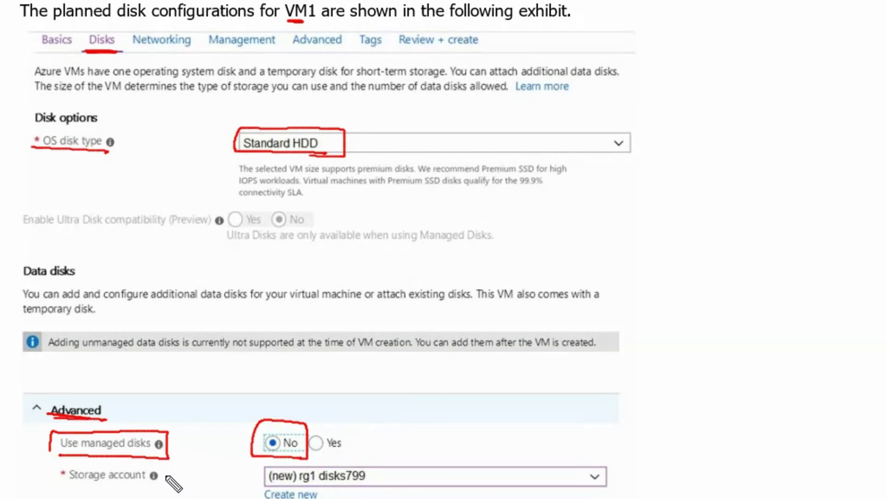
pyautogui.moveTo(167, 477)
pyautogui.mouseDown()
pyautogui.moveTo(245, 477)
pyautogui.moveTo(227, 489)
pyautogui.mouseUp()
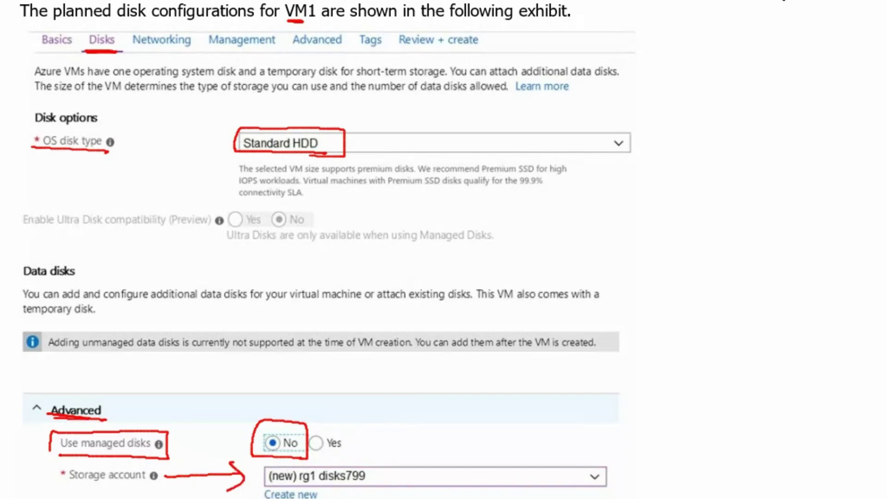
# Step: Underline VM1, Availability Zone and two settings in the question text below the disk exhibit
pyautogui.scroll(-5, 83, 325)
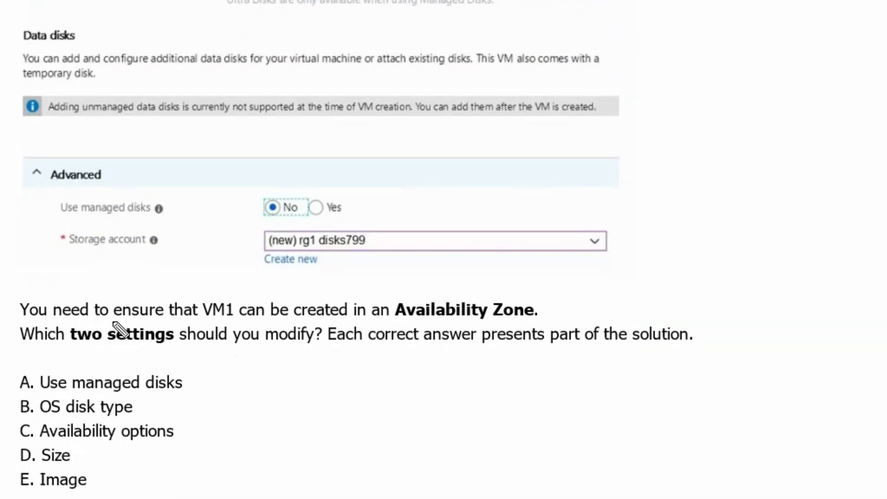
pyautogui.moveTo(225, 318); pyautogui.dragTo(204, 319)
pyautogui.moveTo(537, 318); pyautogui.dragTo(396, 319)
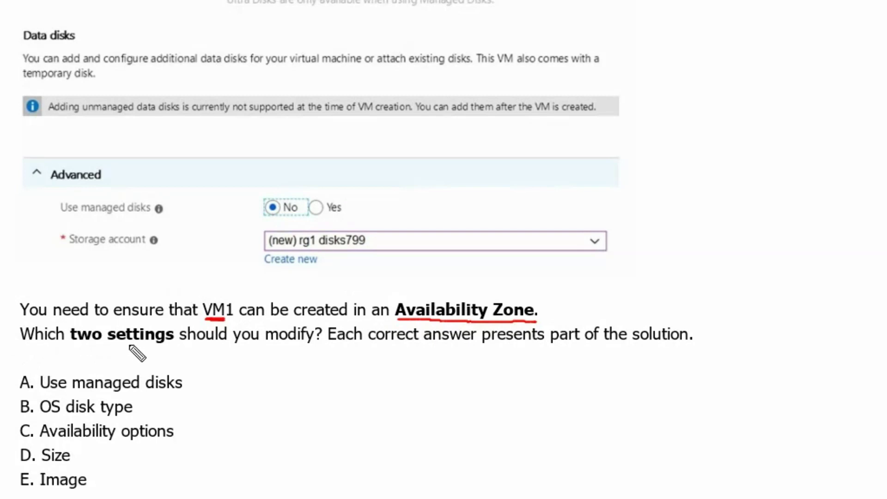
pyautogui.moveTo(168, 347); pyautogui.dragTo(66, 347)
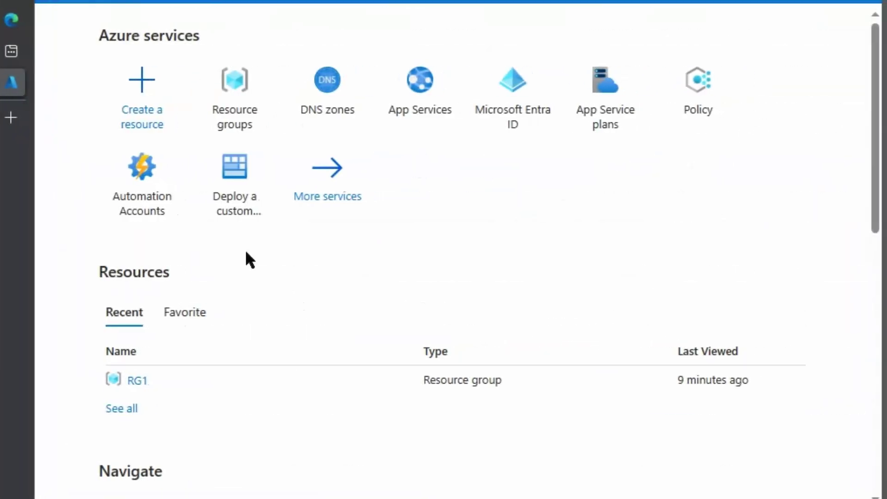
# Step: In the Azure portal, open resource group RG1 and start creating Microsoft's Virtual machine resource from the Marketplace
pyautogui.click(232, 94)
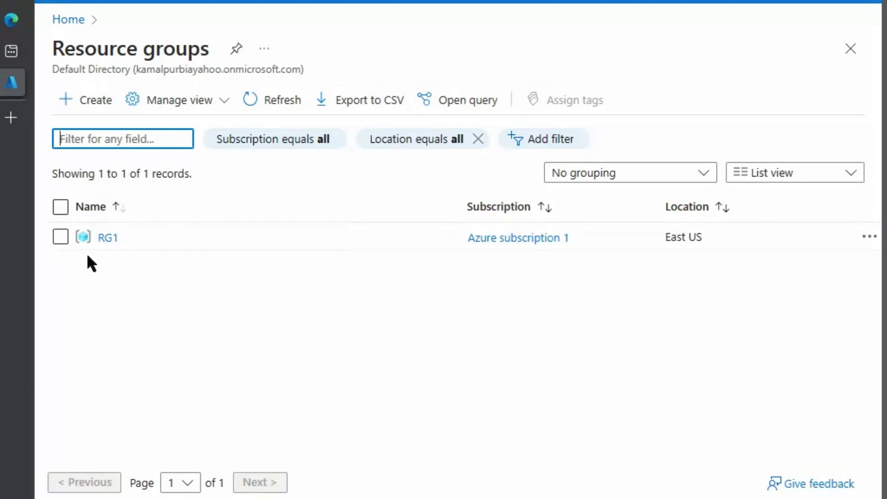
pyautogui.click(107, 239)
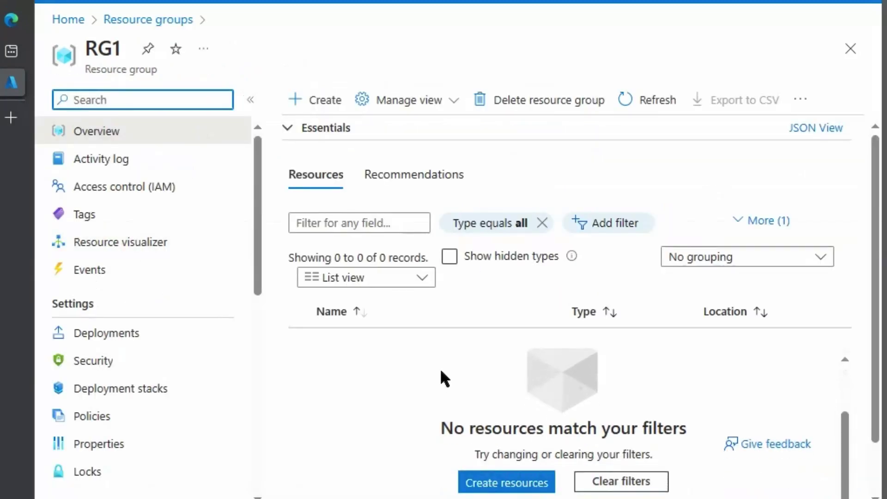
pyautogui.click(319, 99)
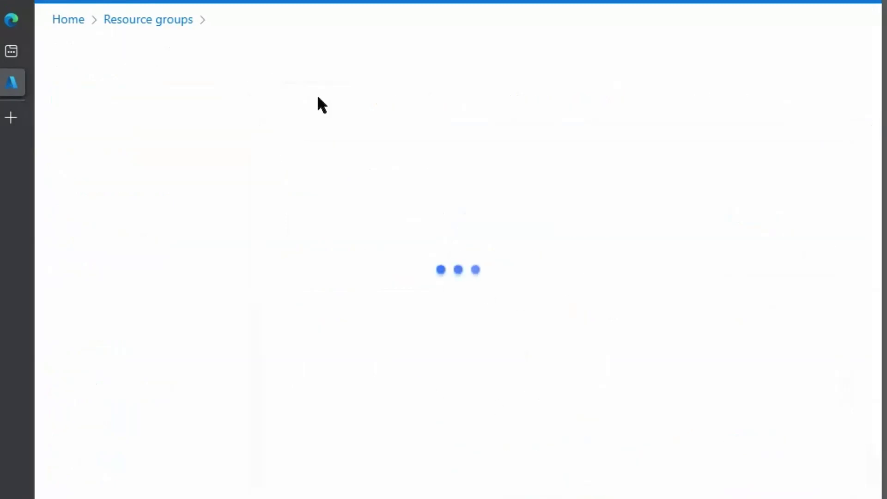
pyautogui.write('vir')
pyautogui.click(287, 143)
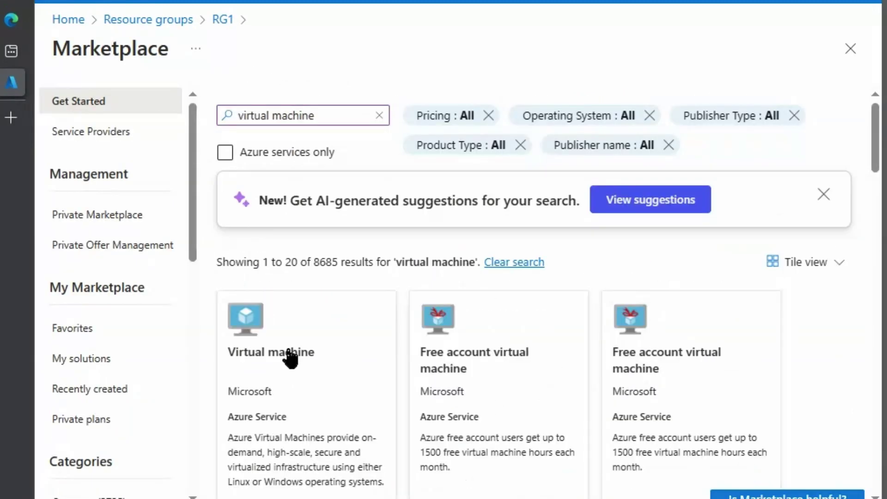
pyautogui.click(289, 357)
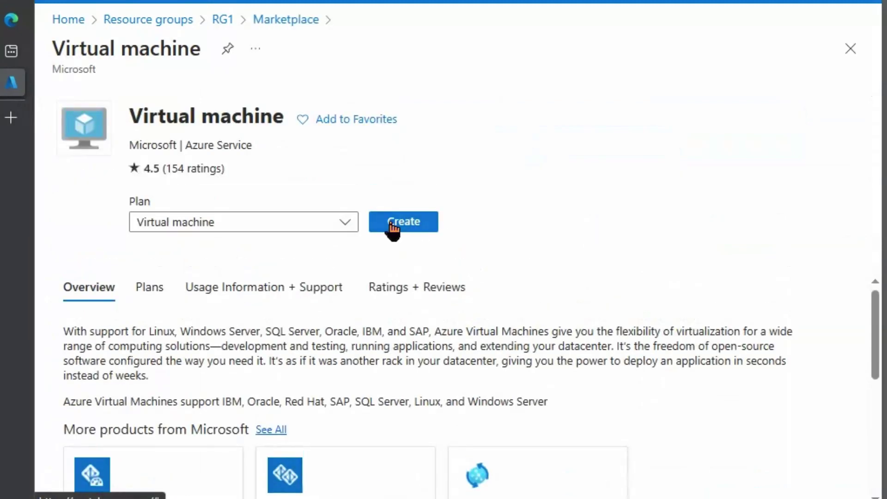
pyautogui.click(398, 231)
pyautogui.click(398, 226)
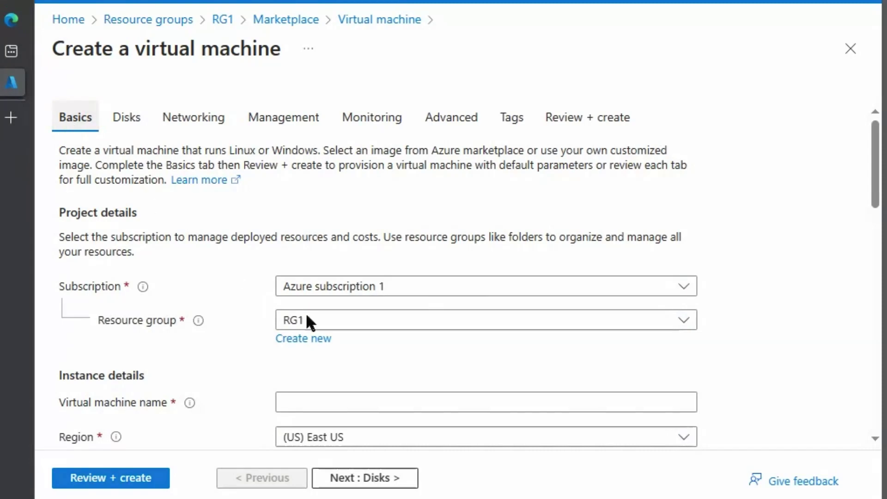
# Step: Name the virtual machine vm1 in the instance details
pyautogui.scroll(-3, 410, 372)
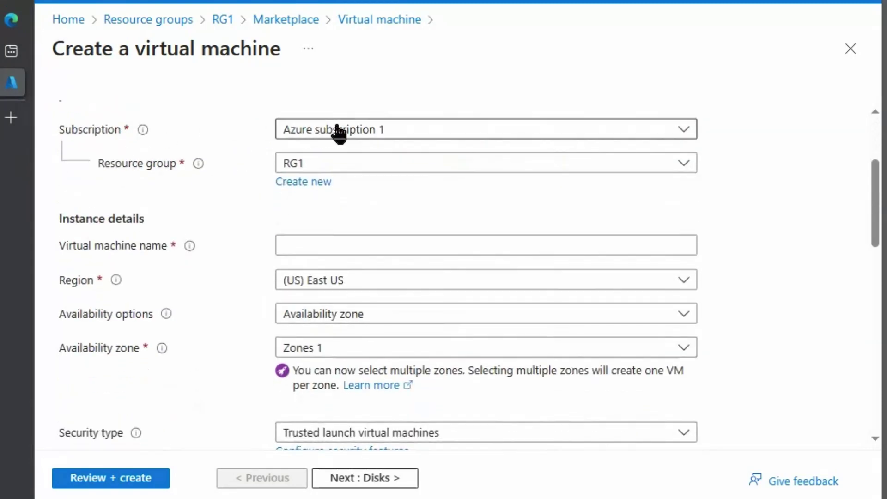
pyautogui.click(299, 245)
pyautogui.write('vm1')
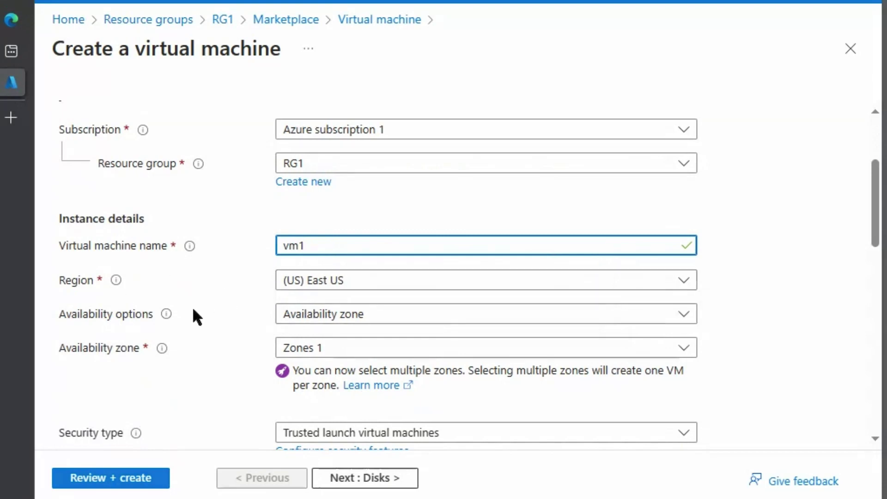
# Step: Set the virtual machine's availability options to No infrastructure redundancy required
pyautogui.click(373, 319)
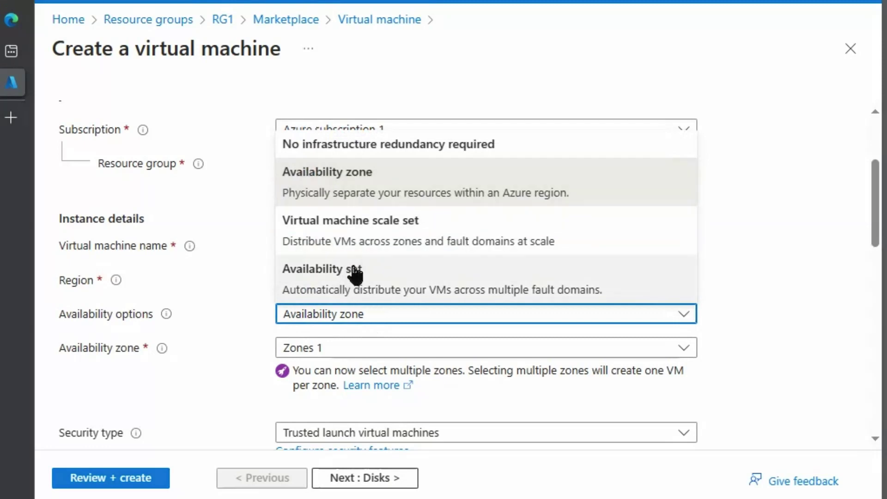
pyautogui.click(407, 150)
pyautogui.moveTo(166, 317)
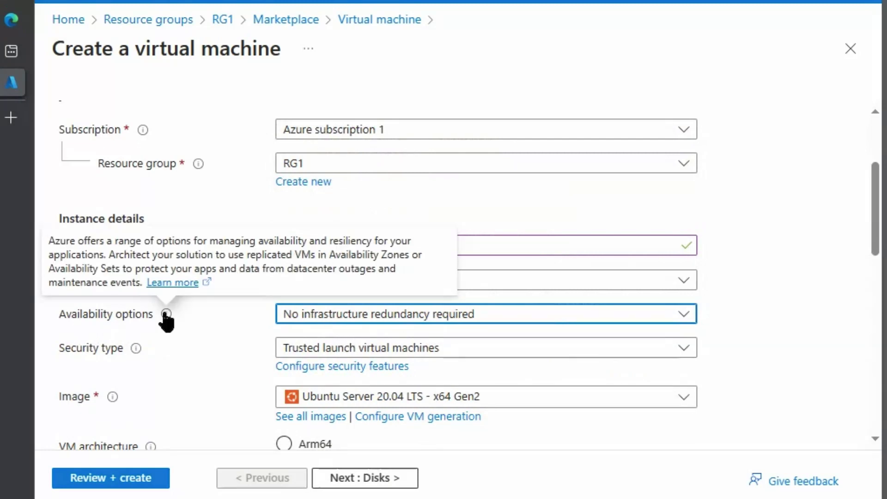
# Step: In the disk settings, set the OS disk type to locally-redundant Standard HDD
pyautogui.click(387, 481)
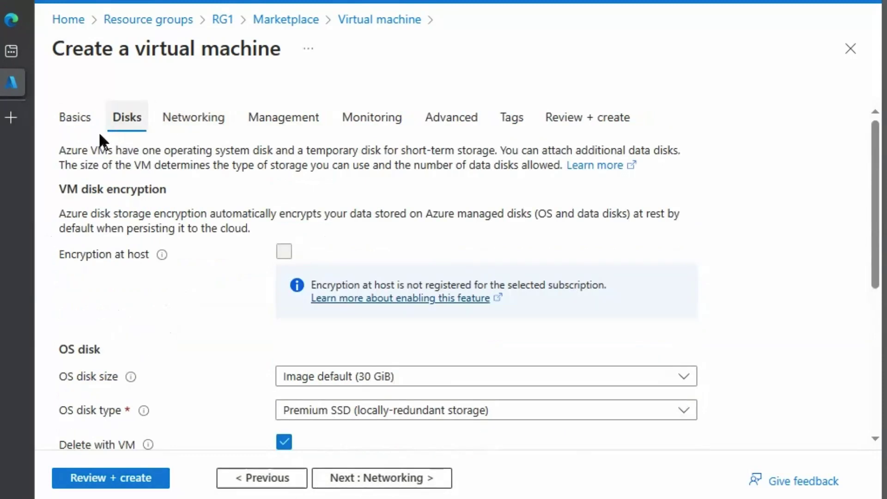
pyautogui.scroll(-5, 192, 380)
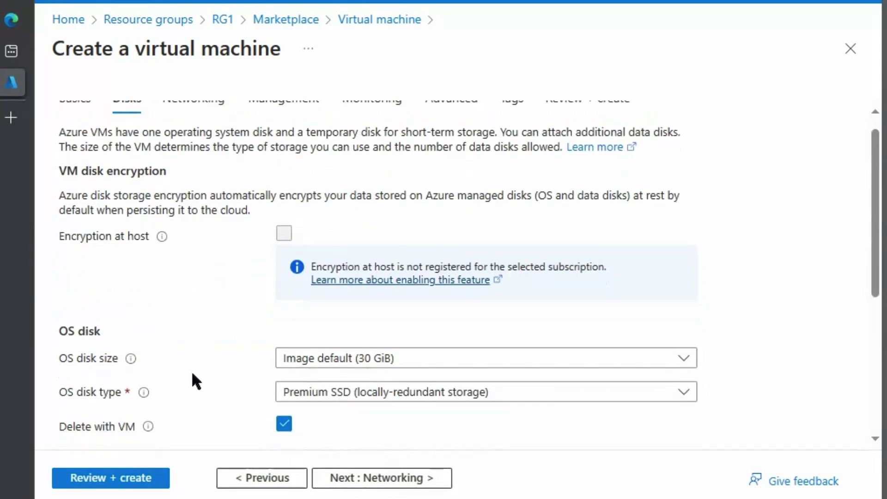
pyautogui.click(375, 203)
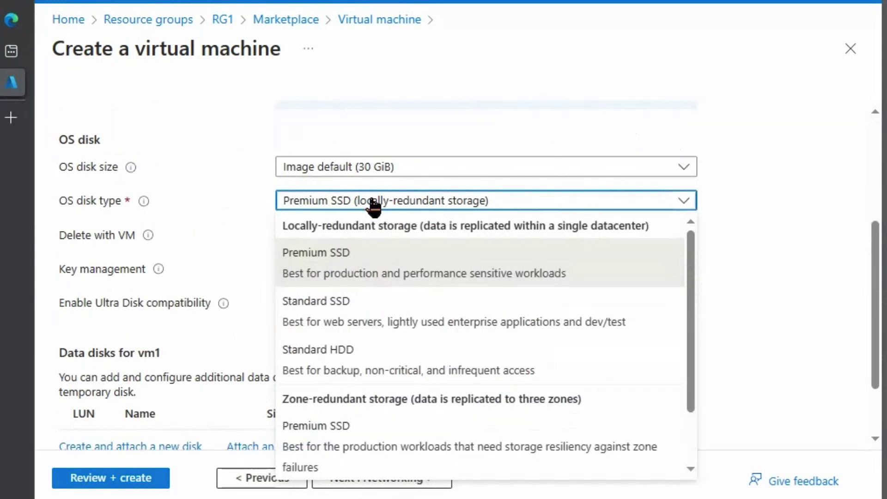
pyautogui.click(337, 371)
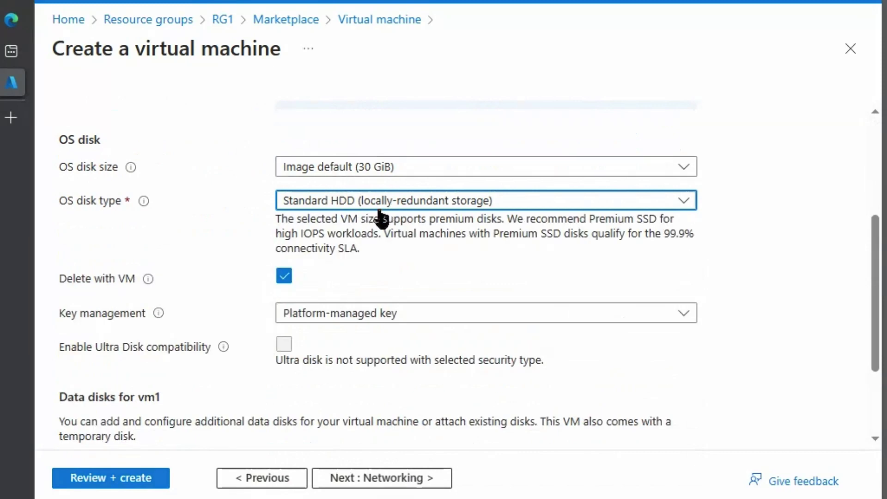
# Step: Turn off Use managed disks in the advanced disk settings
pyautogui.scroll(-3, 70, 438)
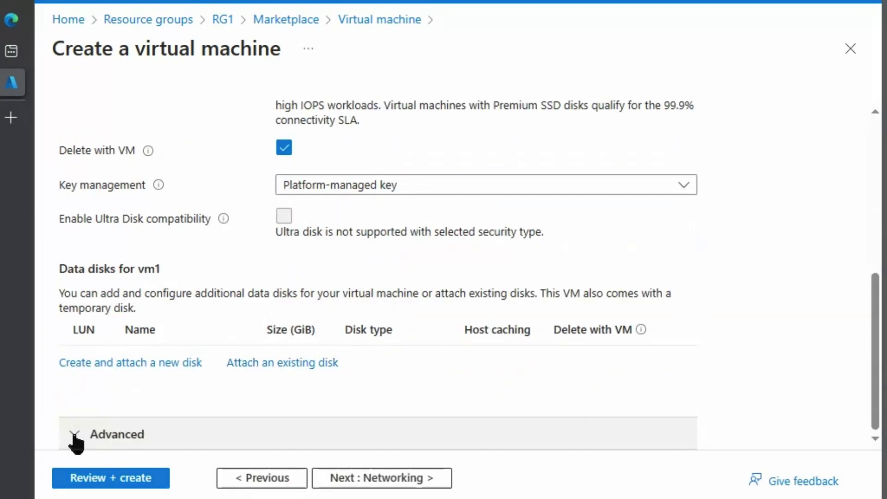
pyautogui.click(74, 437)
pyautogui.scroll(-3, 266, 336)
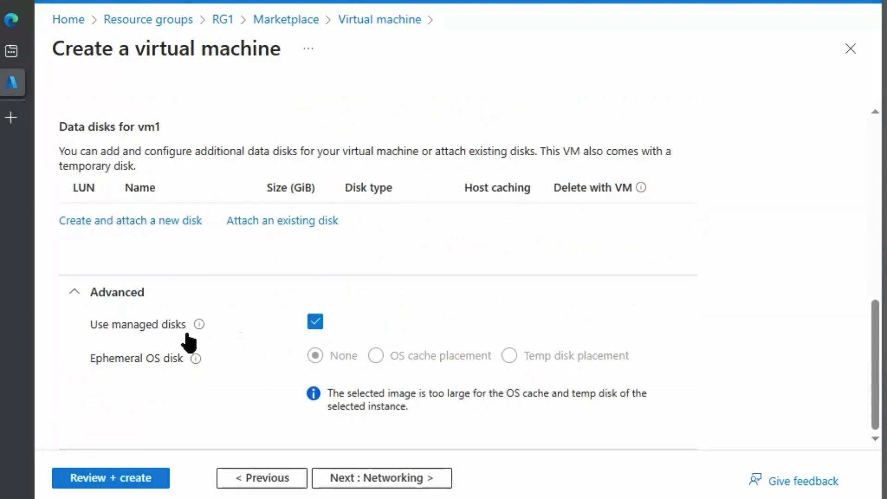
pyautogui.click(316, 324)
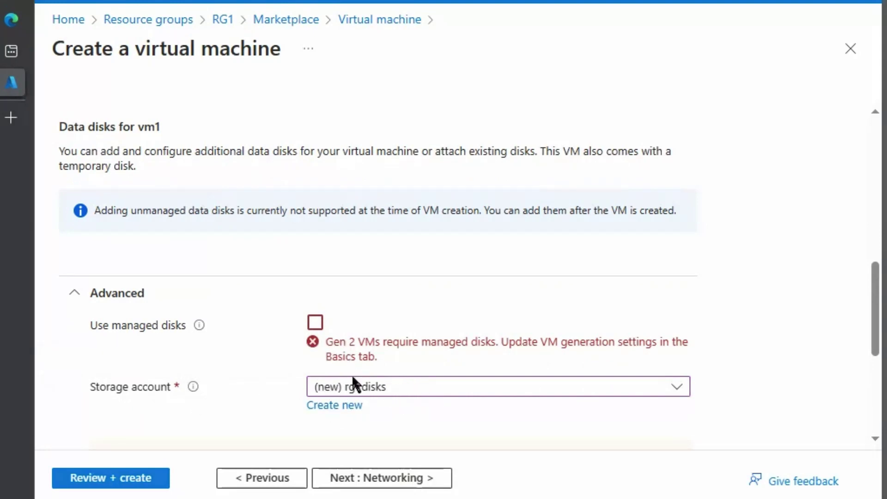
# Step: Return to the basic settings, set the availability options to Availability zone and select Zone 1
pyautogui.scroll(10, 83, 144)
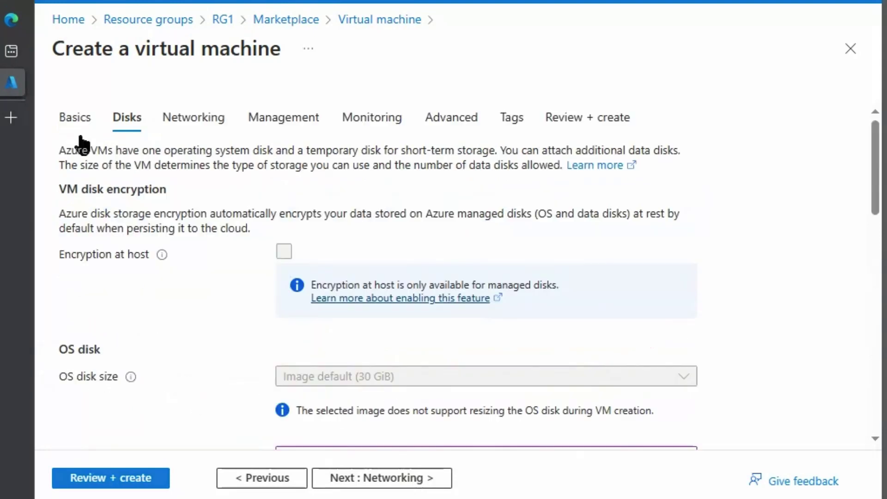
pyautogui.click(71, 121)
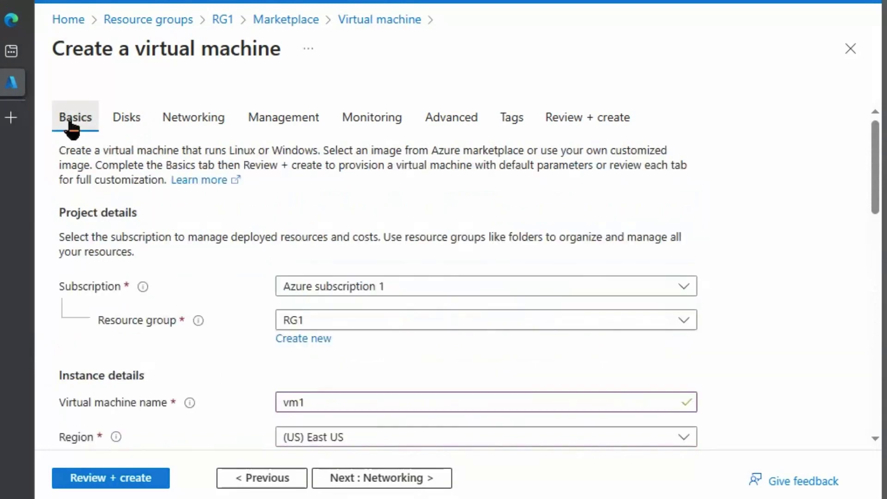
pyautogui.scroll(-4, 385, 375)
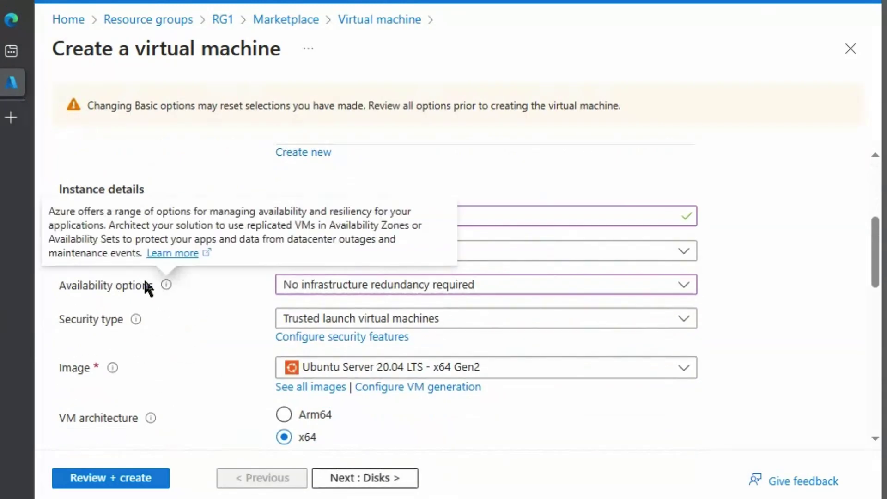
pyautogui.click(332, 292)
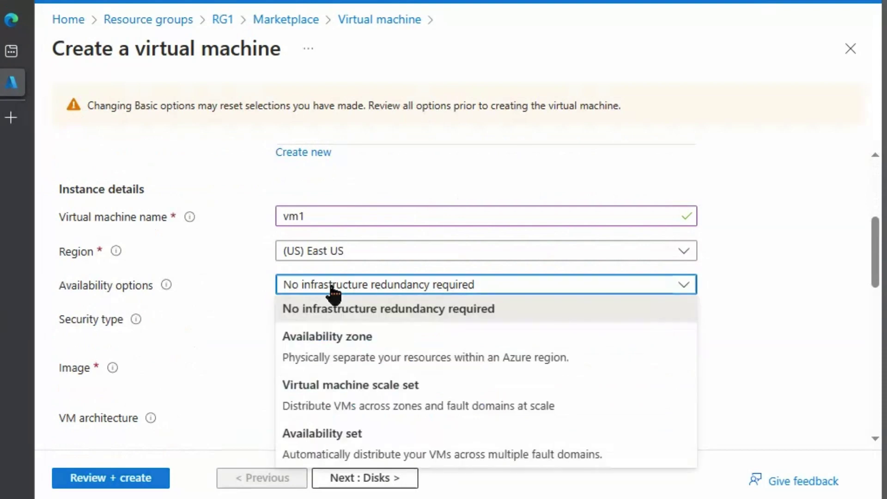
pyautogui.click(340, 344)
pyautogui.click(317, 229)
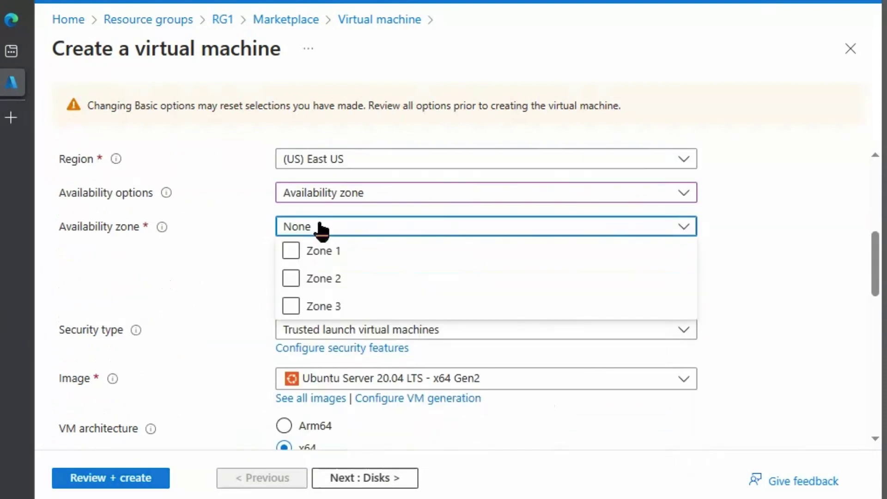
pyautogui.click(287, 254)
pyautogui.click(288, 255)
pyautogui.scroll(-1, 545, 432)
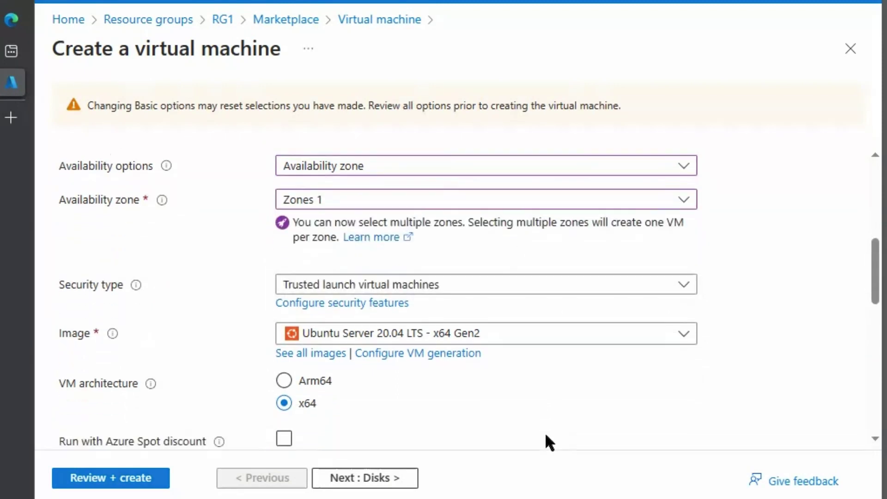
# Step: Examine the Use managed disks option in the advanced disk settings with Availability zone selected
pyautogui.click(365, 478)
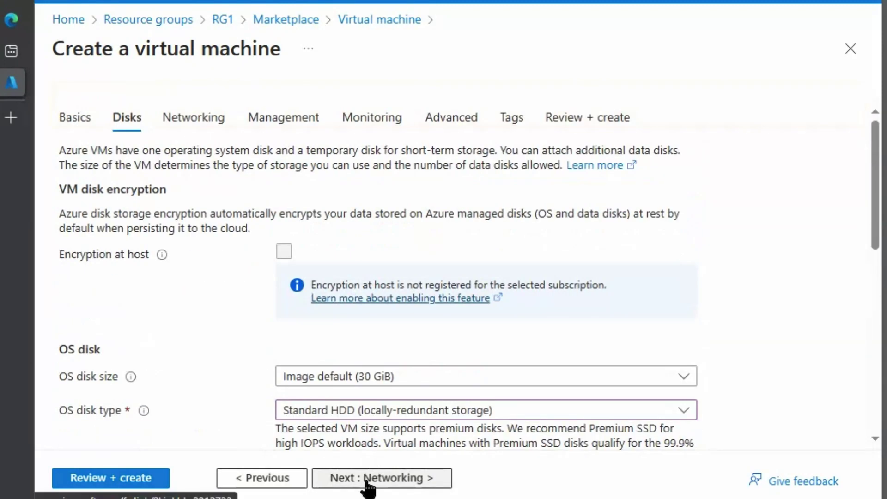
pyautogui.scroll(-5, 243, 379)
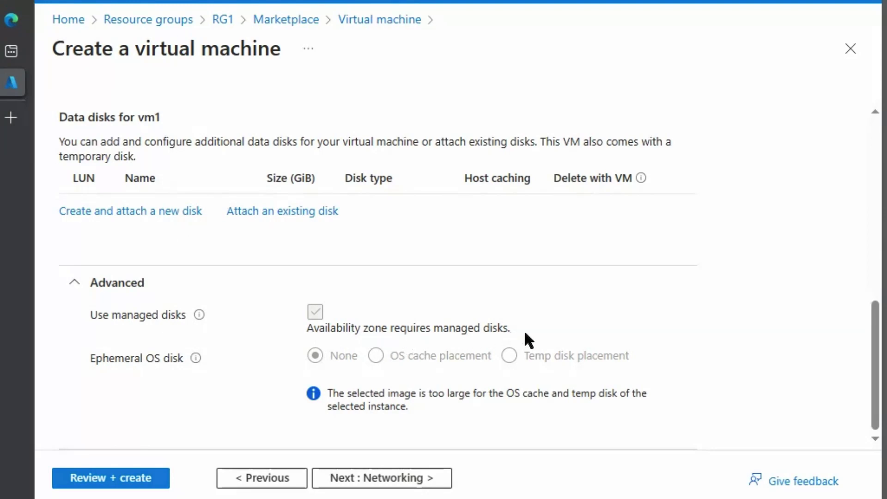
pyautogui.scroll(10, 429, 319)
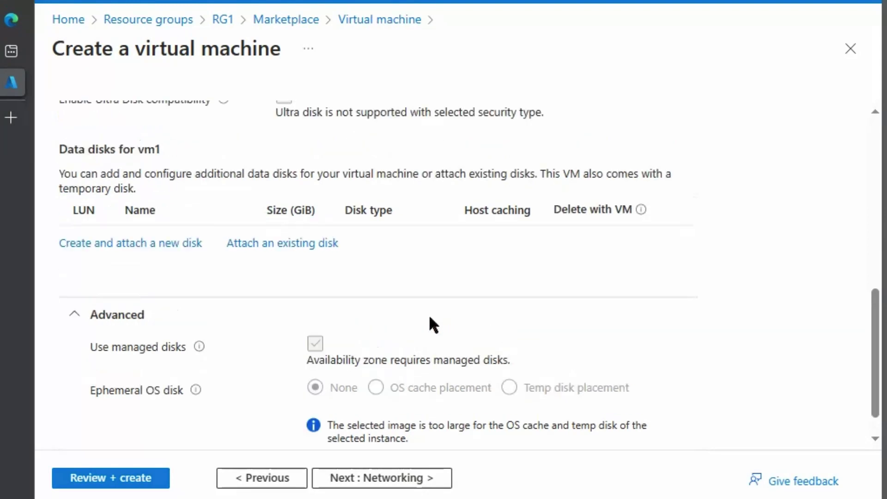
# Step: Return to the basic settings and set the virtual machine's availability options back to No infrastructure redundancy required
pyautogui.click(75, 116)
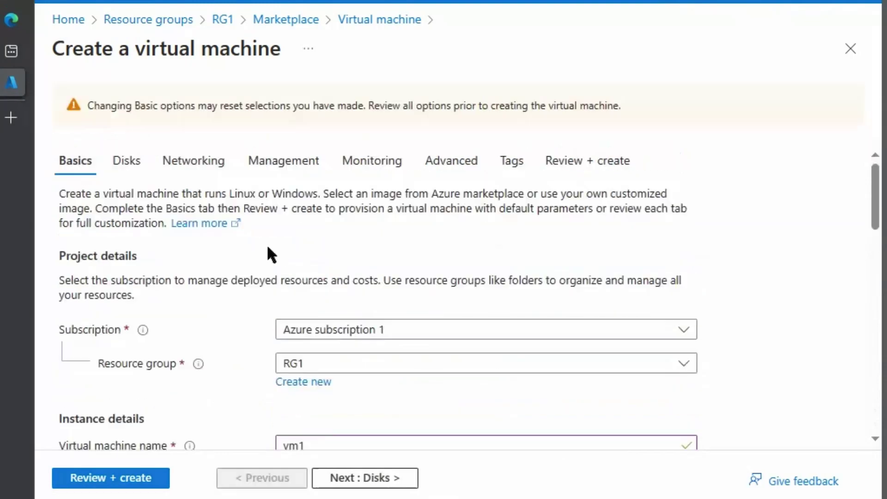
pyautogui.scroll(-4, 357, 367)
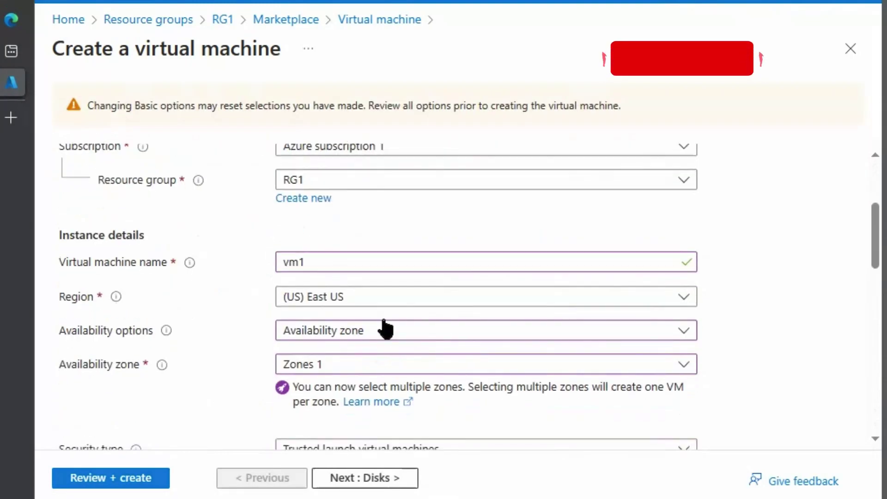
pyautogui.click(332, 334)
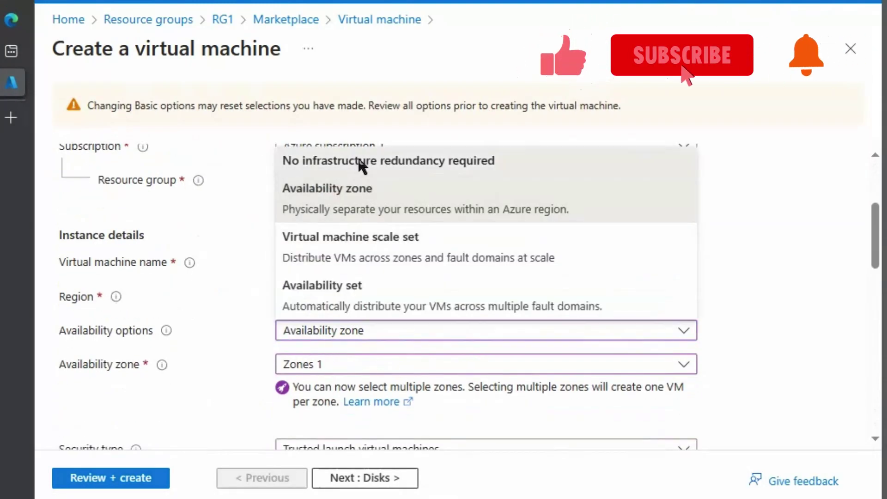
pyautogui.click(361, 163)
pyautogui.scroll(1, 416, 351)
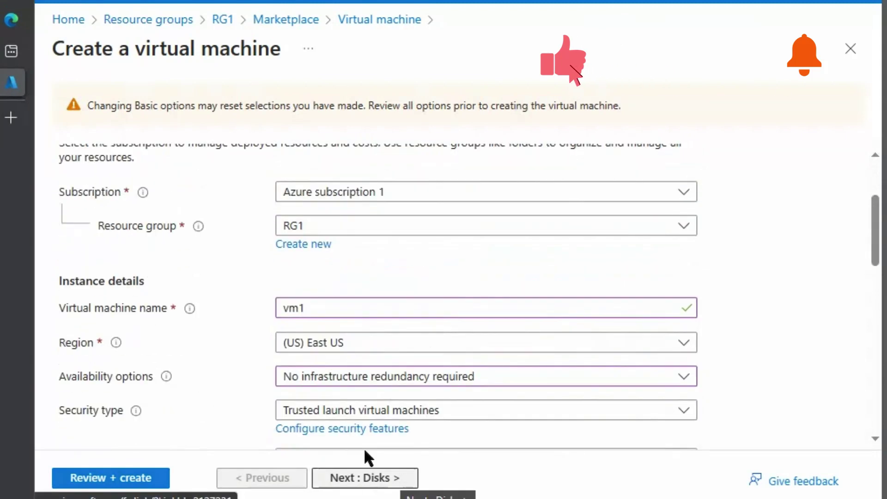
# Step: Check the advanced disk settings again with no infrastructure redundancy selected
pyautogui.click(386, 481)
pyautogui.scroll(-5, 354, 309)
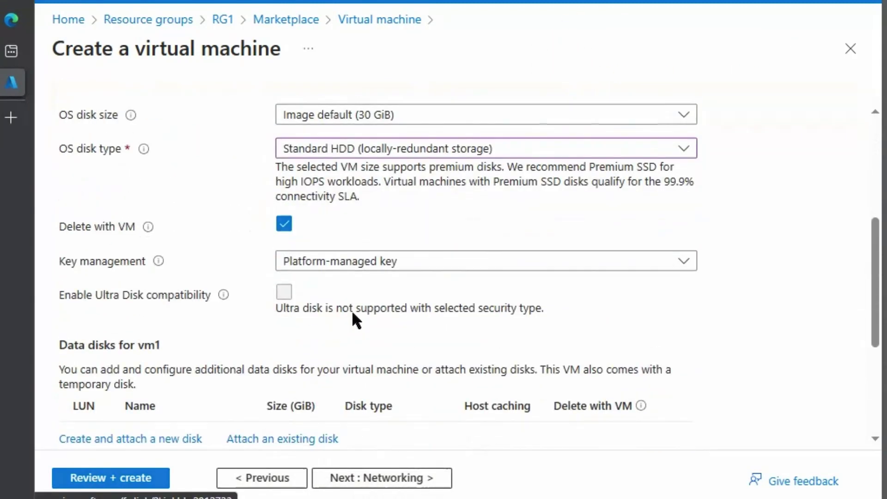
pyautogui.scroll(-5, 333, 288)
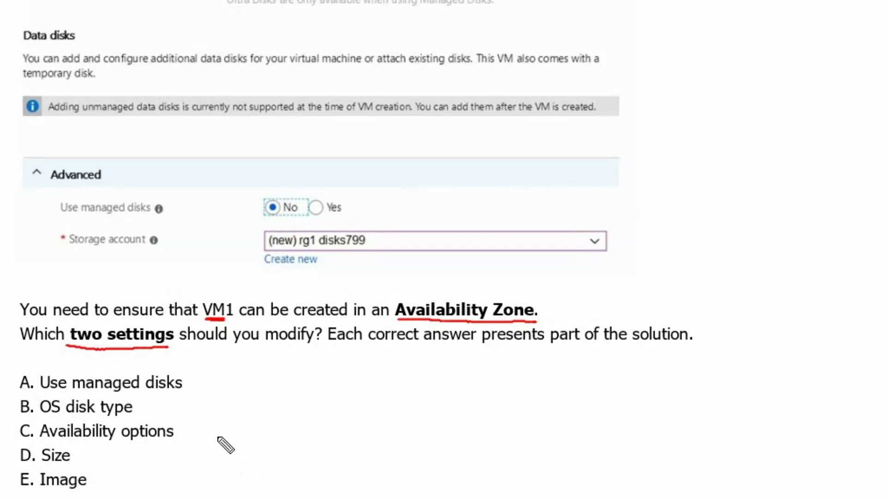
# Step: Mark answers C, Availability options, and A, Use managed disks, with red arrows and circle Yes for Use managed disks in the exhibit
pyautogui.moveTo(254, 439)
pyautogui.mouseDown()
pyautogui.moveTo(198, 439)
pyautogui.moveTo(193, 424)
pyautogui.moveTo(171, 458)
pyautogui.mouseUp()
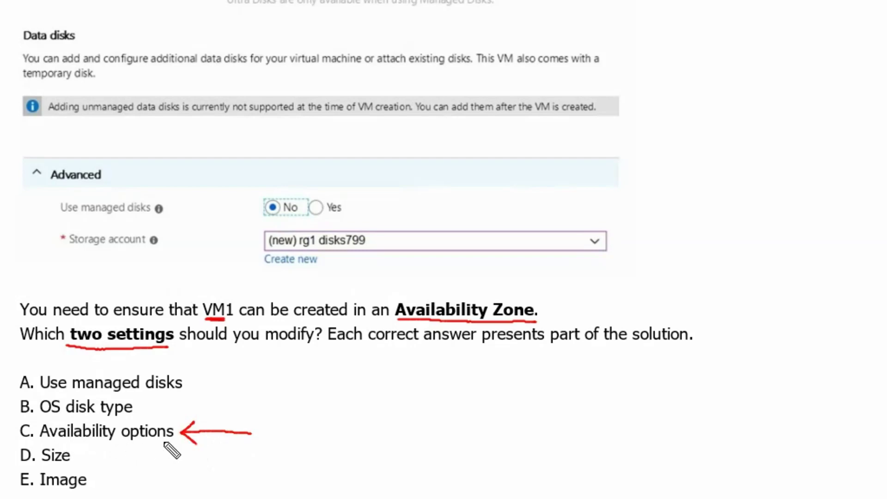
pyautogui.moveTo(254, 383); pyautogui.dragTo(187, 383)
pyautogui.moveTo(197, 374); pyautogui.dragTo(197, 391)
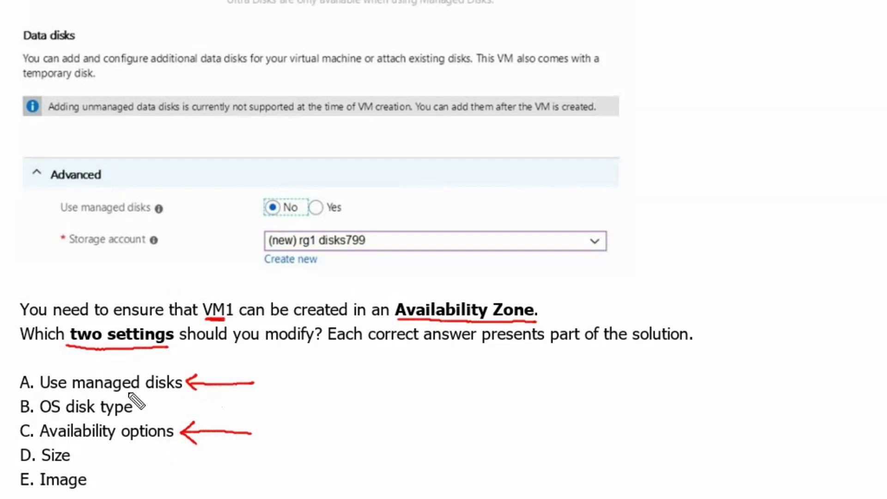
pyautogui.moveTo(332, 190)
pyautogui.mouseDown()
pyautogui.moveTo(347, 190)
pyautogui.moveTo(298, 215)
pyautogui.moveTo(300, 201)
pyautogui.mouseUp()
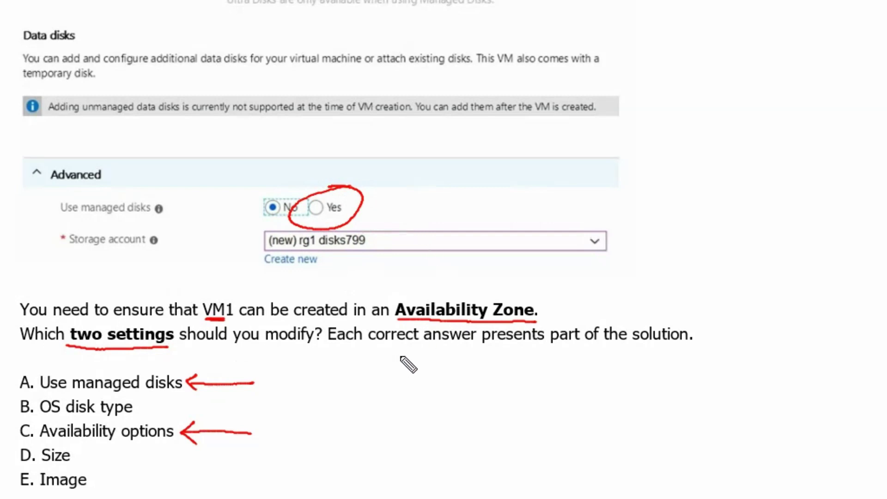